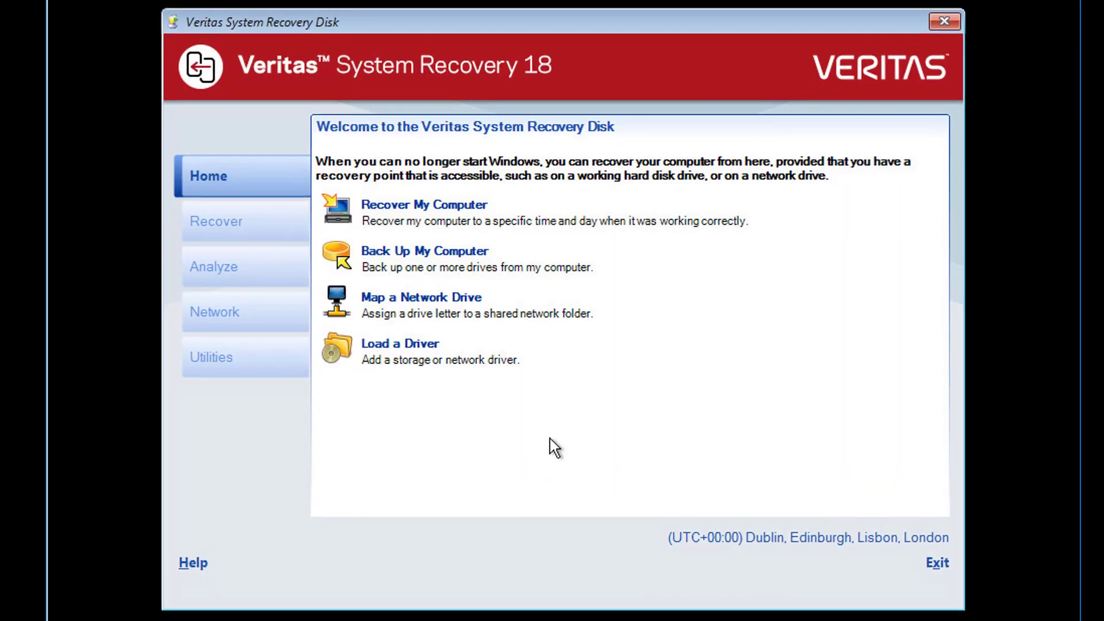
Switch the recovery disk home screen to the Analyze page with the Check My Computer for Problems tools
left_click(277, 272)
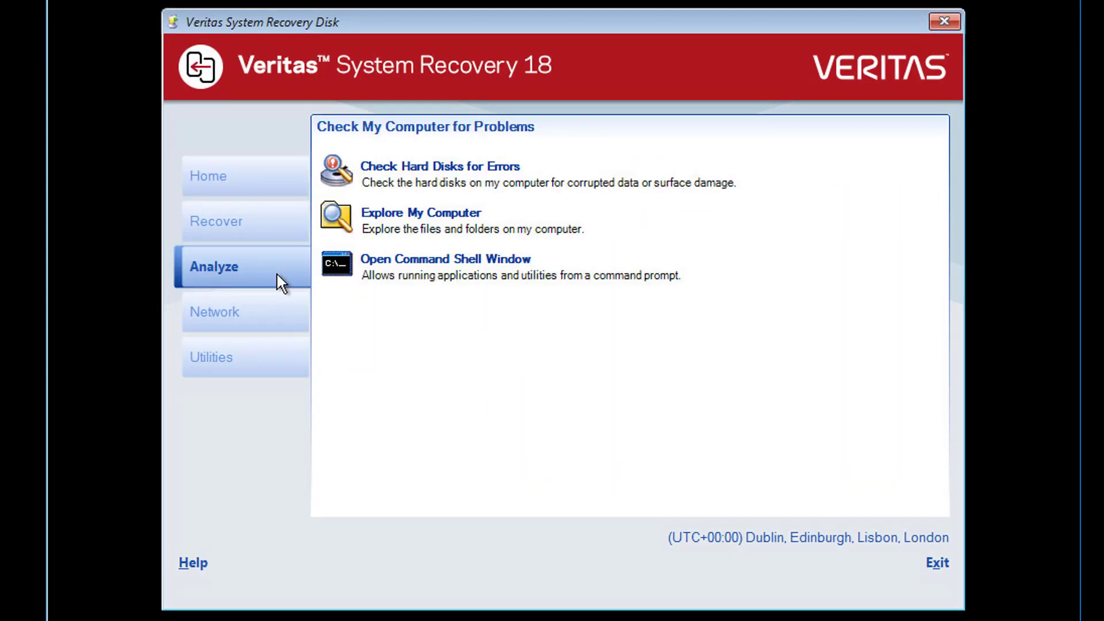
In a command shell, use diskpart to confirm 60 GB Disk 0 has no partitions, then exit
left_click(461, 266)
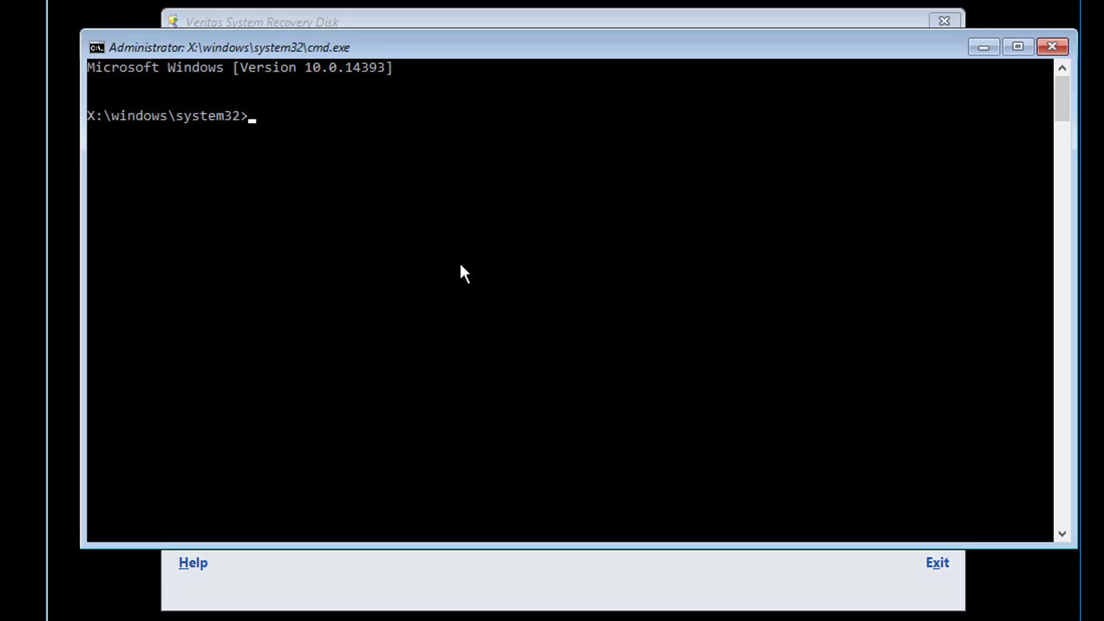
type("diskpart")
key("Return")
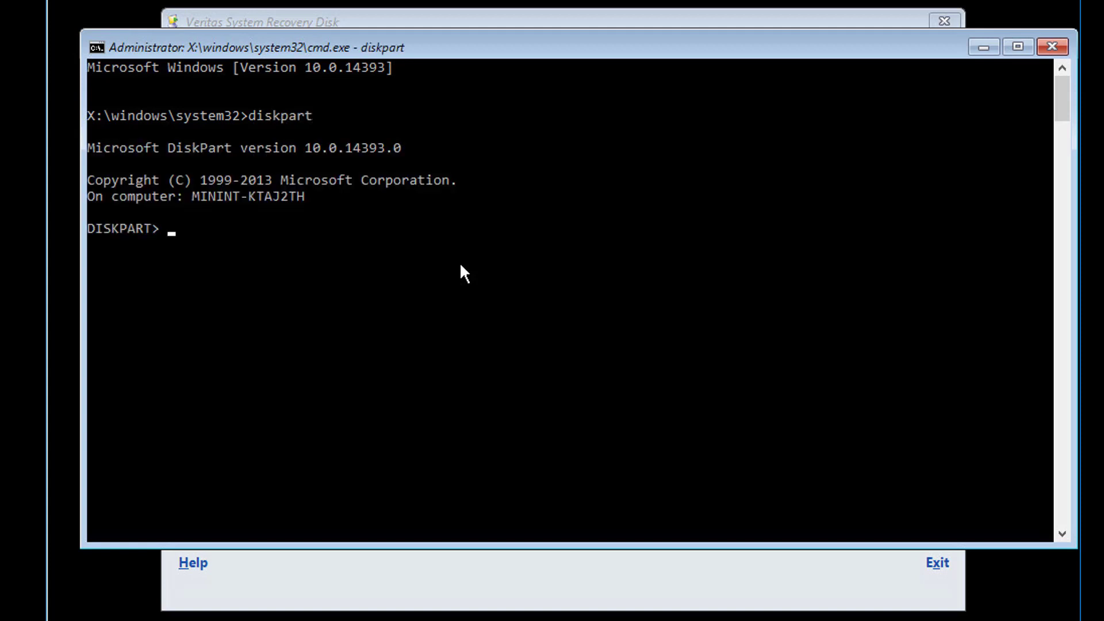
type("list disk")
key("Return")
type("s")
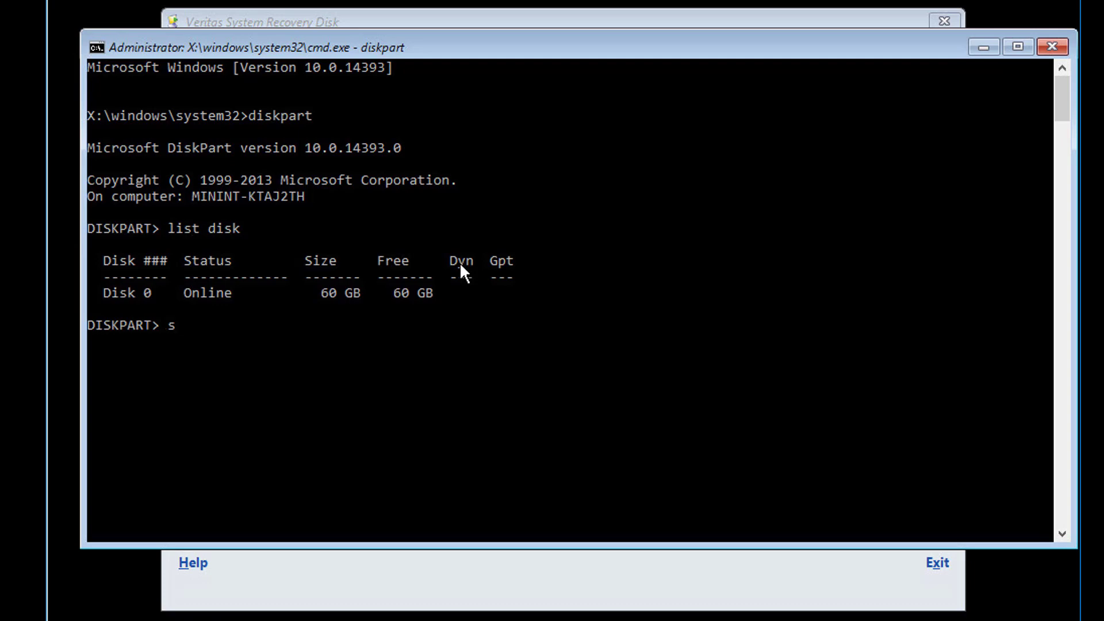
type("elect disk 0")
key("Return")
type("list partition")
key("Return")
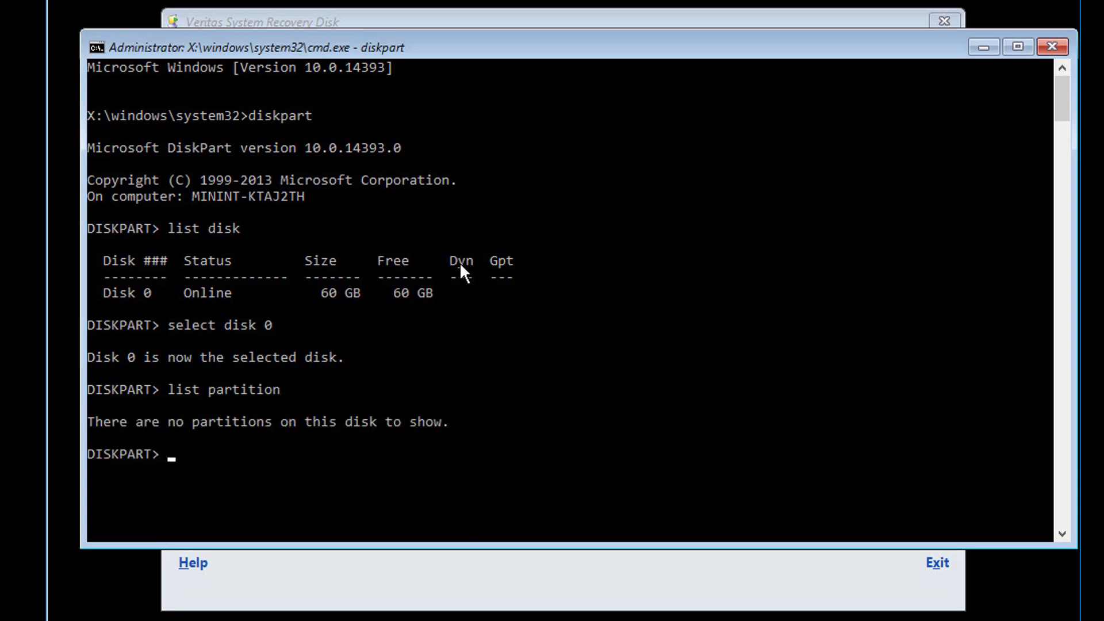
type("exit")
key("Return")
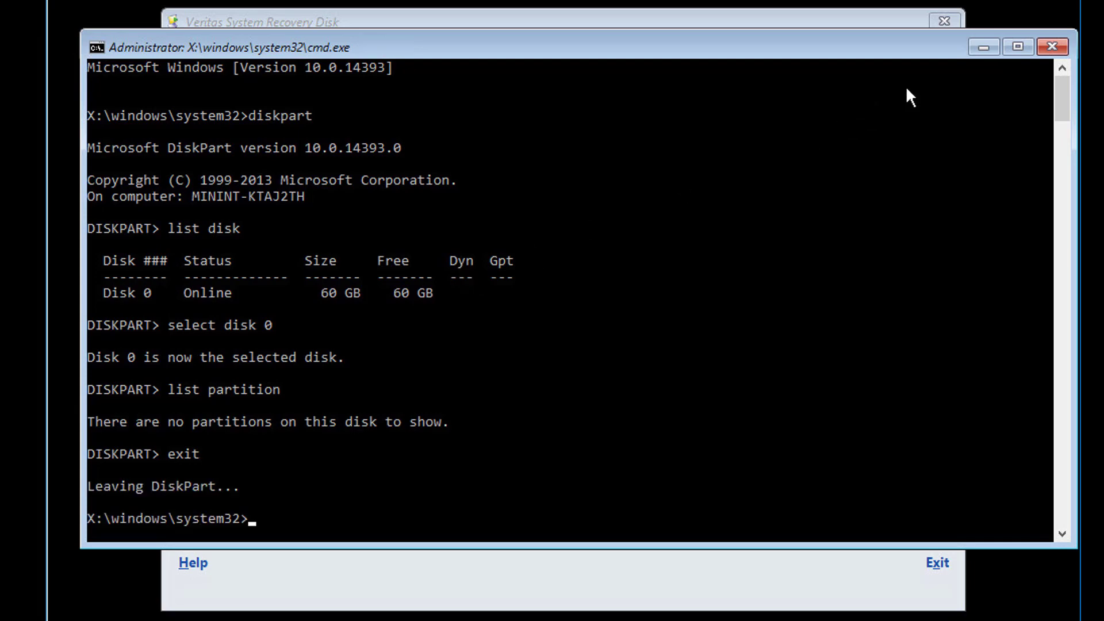
Start the Recover My Computer wizard, past its welcome page and the no-recovery-points warning
left_click(968, 41)
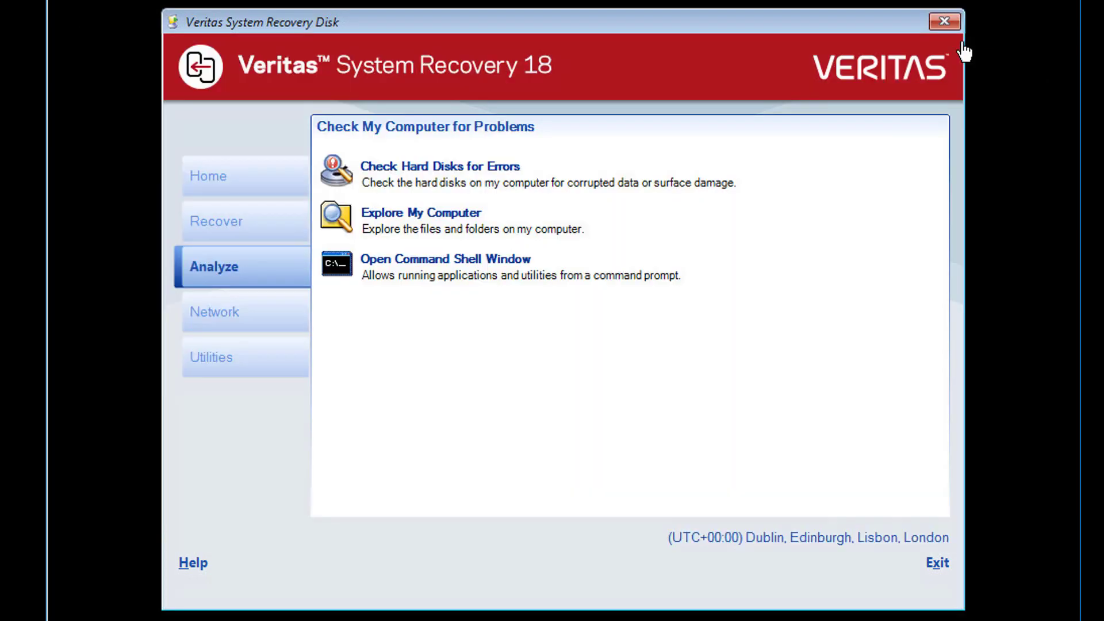
left_click(267, 215)
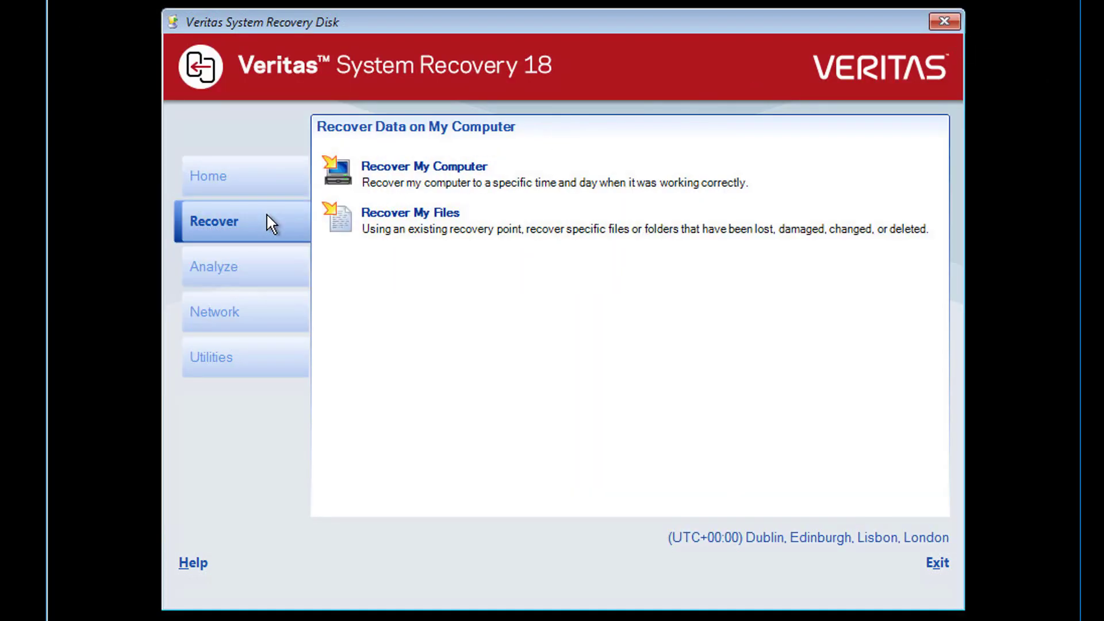
left_click(420, 168)
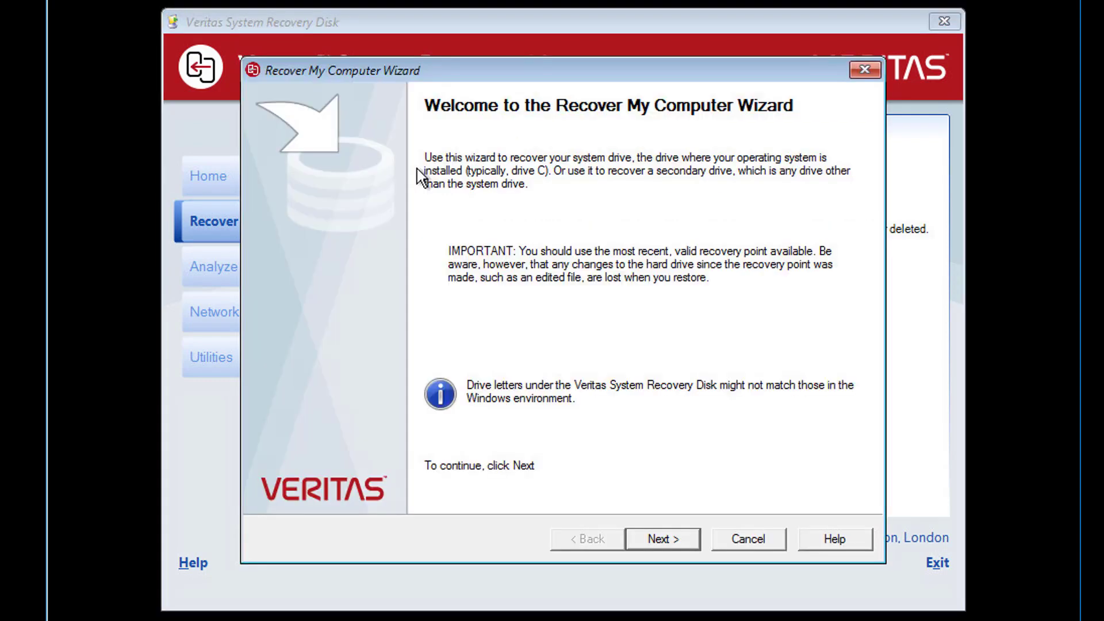
left_click(680, 541)
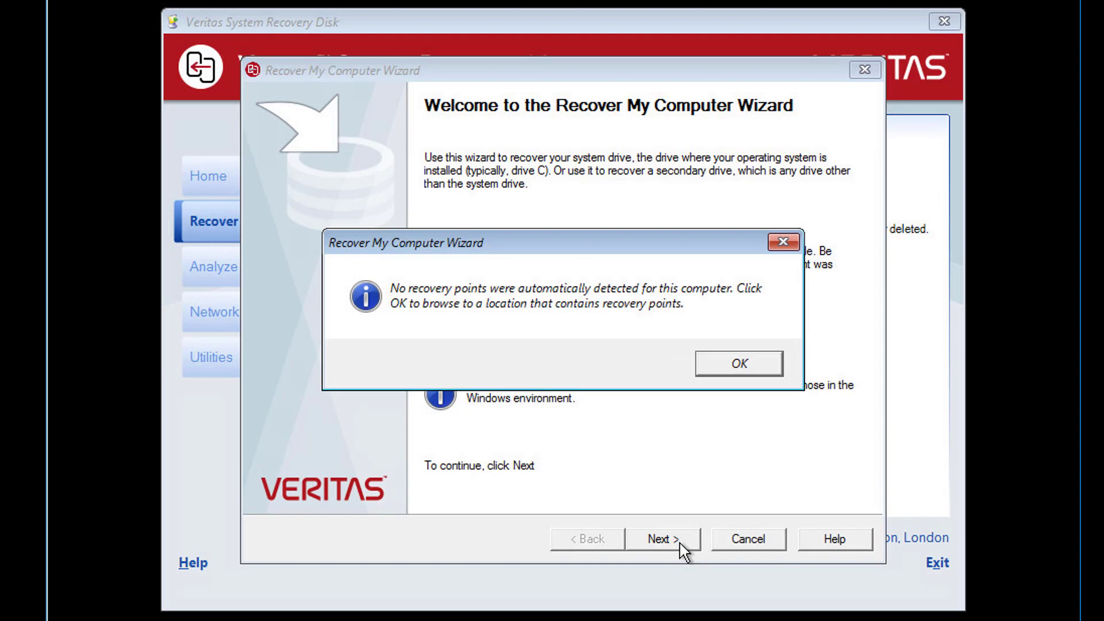
left_click(722, 372)
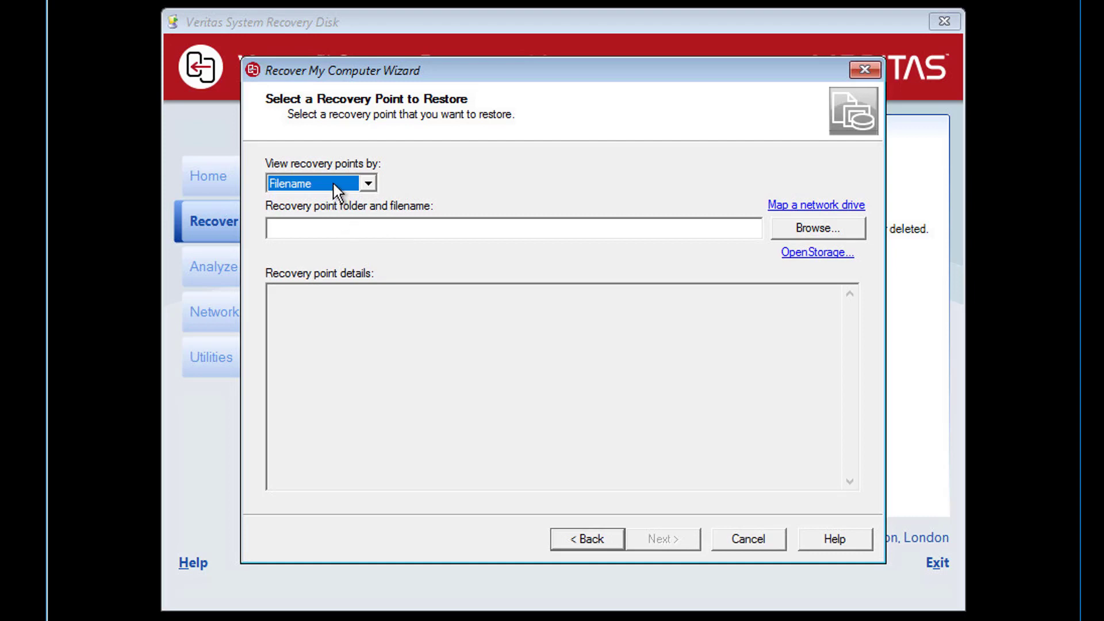
View recovery points by System index file and begin mapping a network drive
left_click(334, 186)
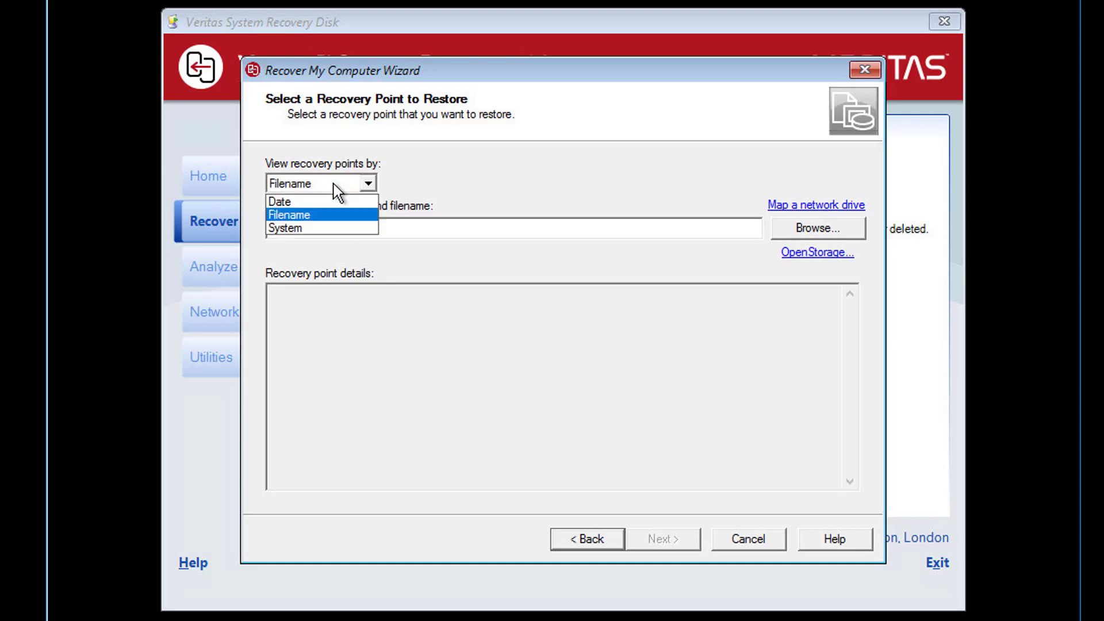
left_click(311, 228)
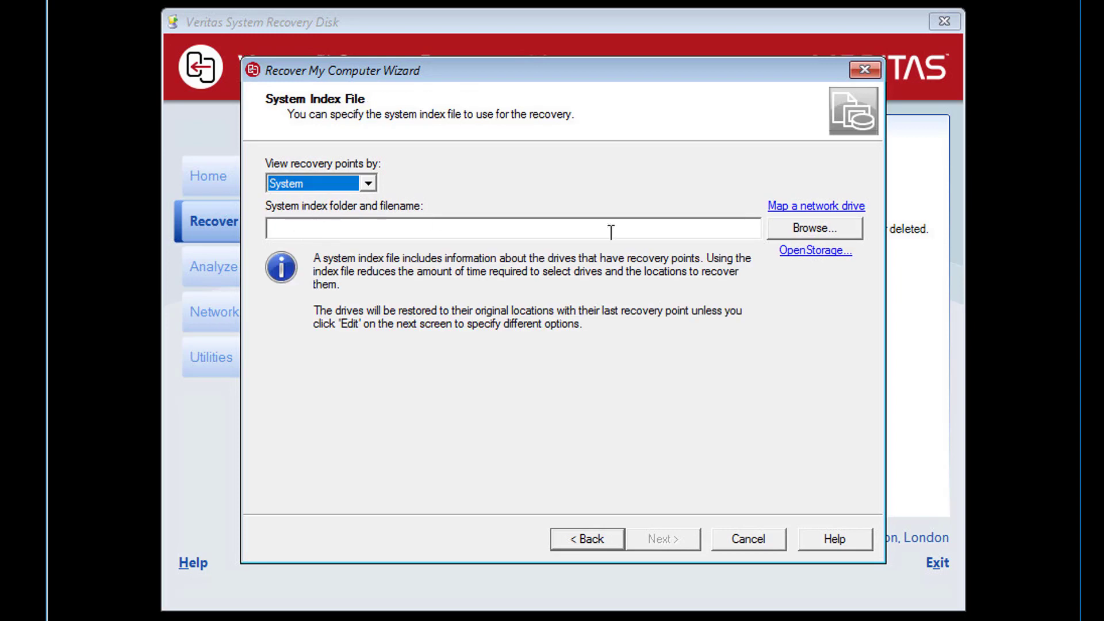
left_click(775, 208)
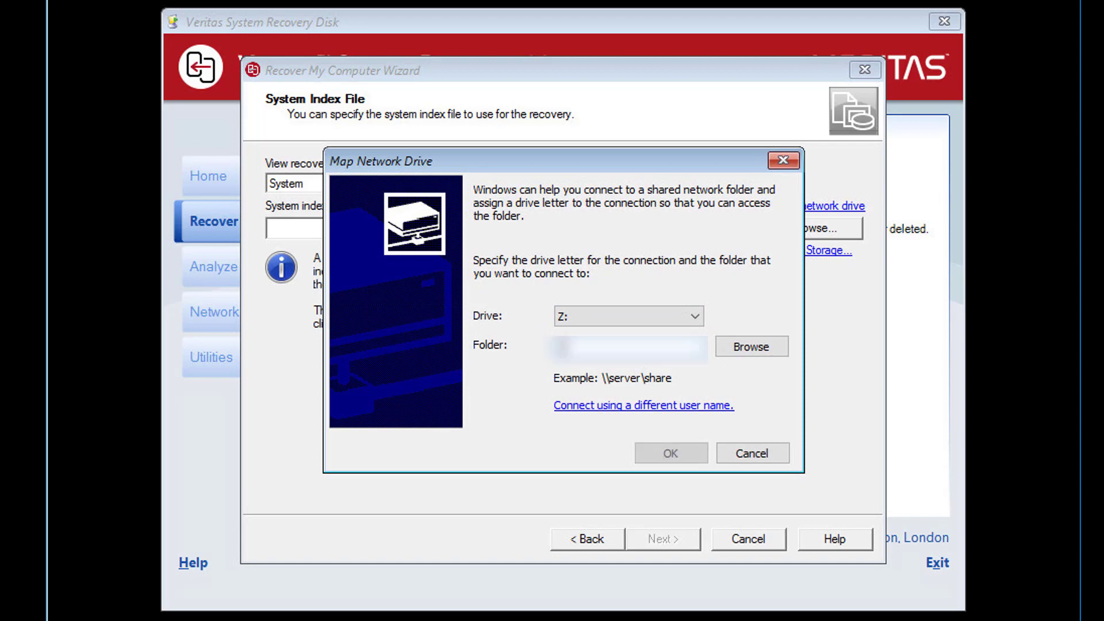
Map \\server\data\backup as drive Z: with the admin account's user name and password
type("\\\\server")
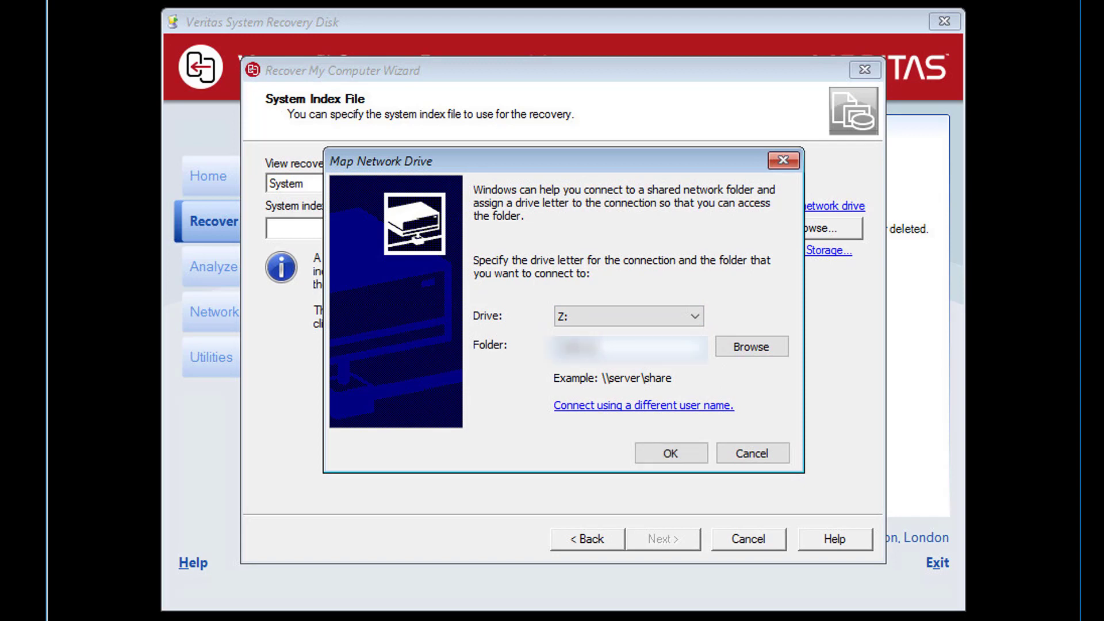
type("\\data")
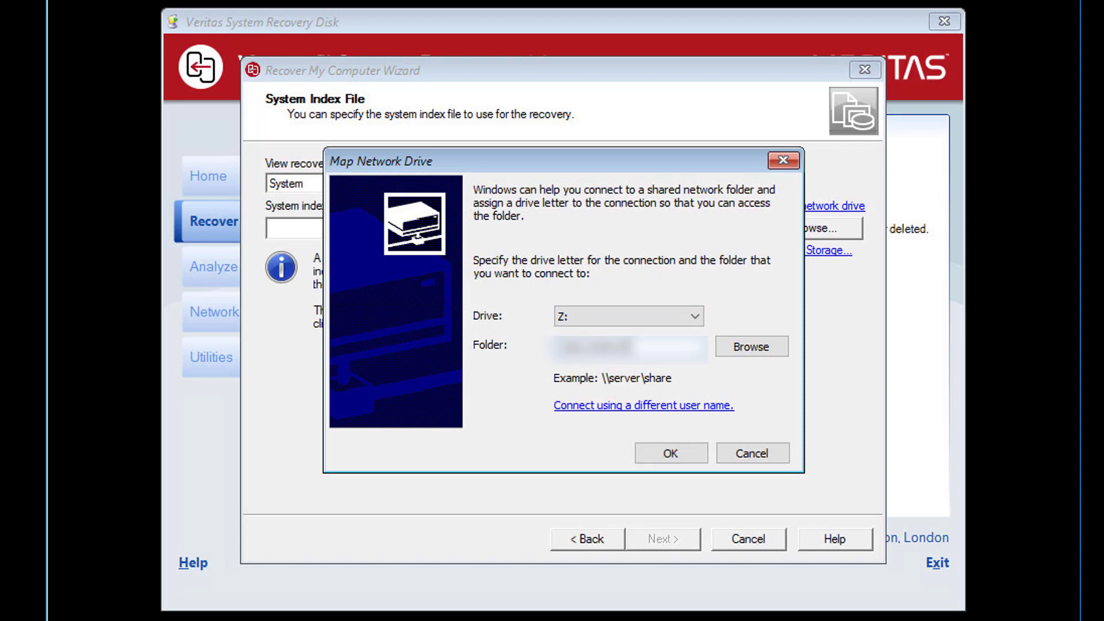
type("\\backup")
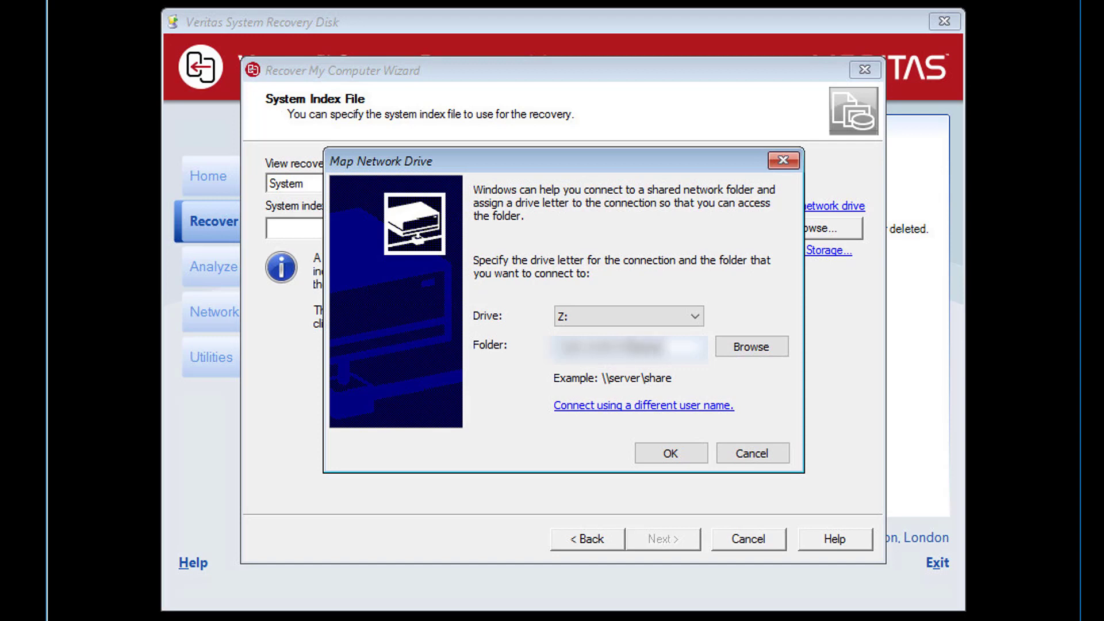
left_click(692, 448)
type("admin")
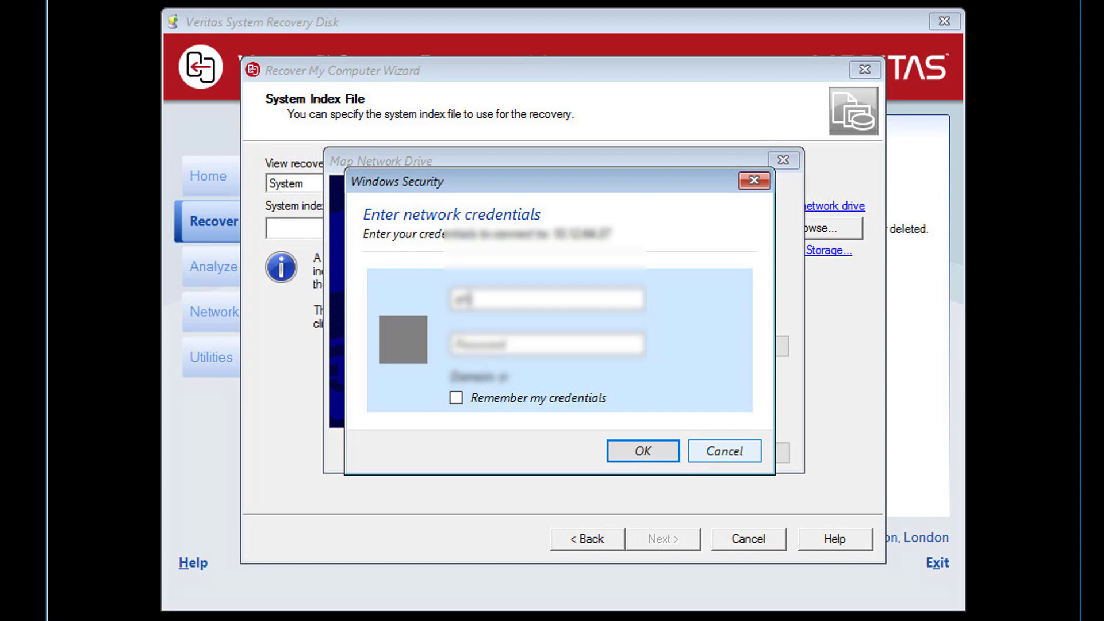
type("administrator")
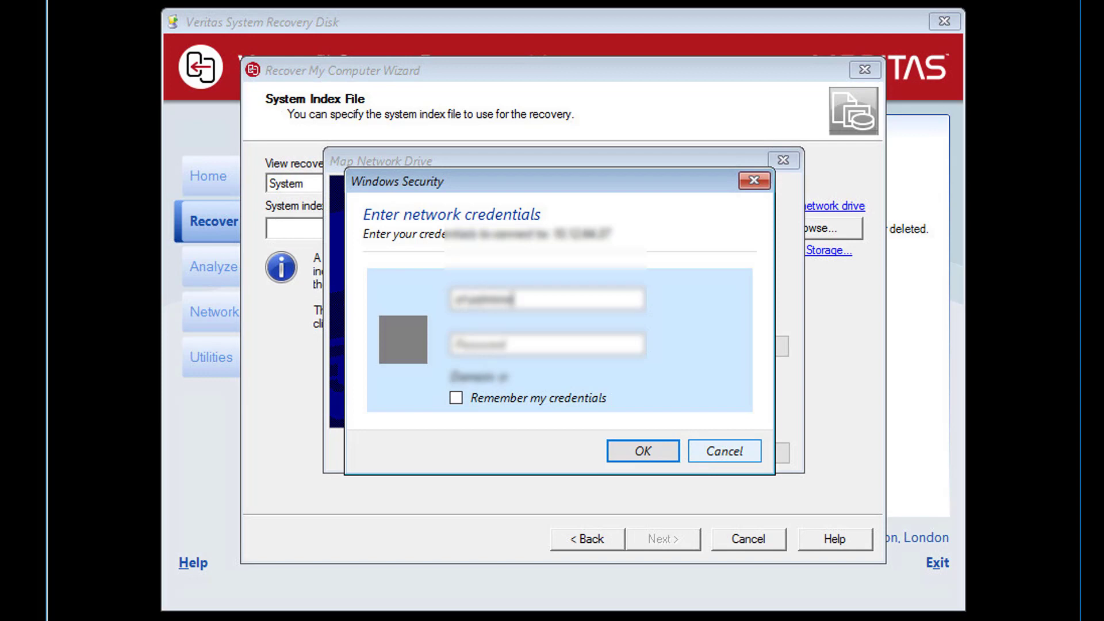
key("Tab")
type("*****")
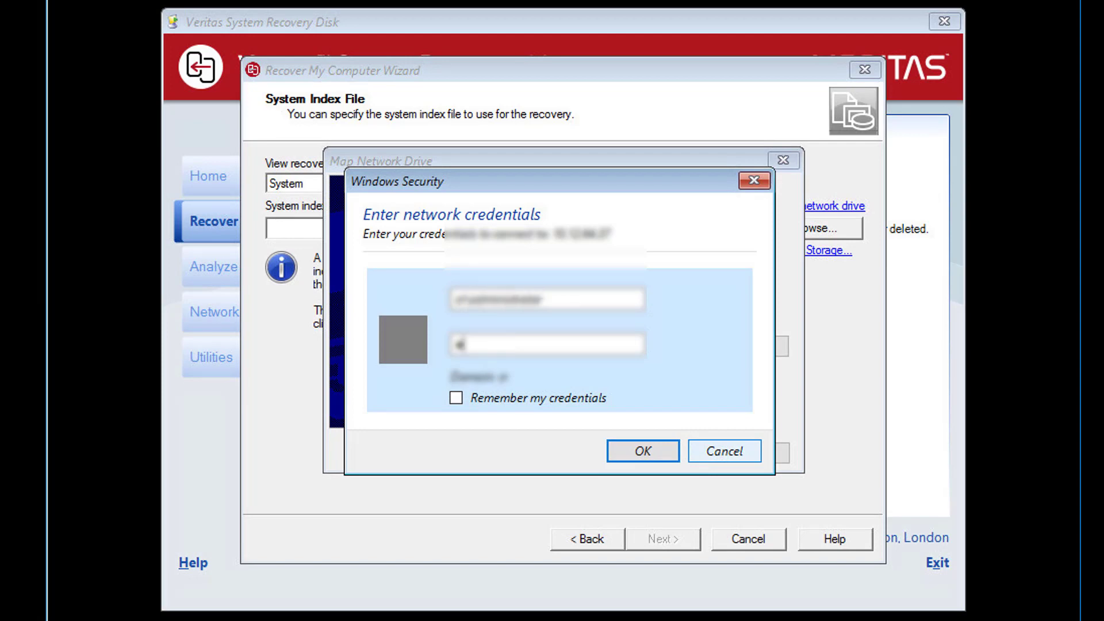
type("******")
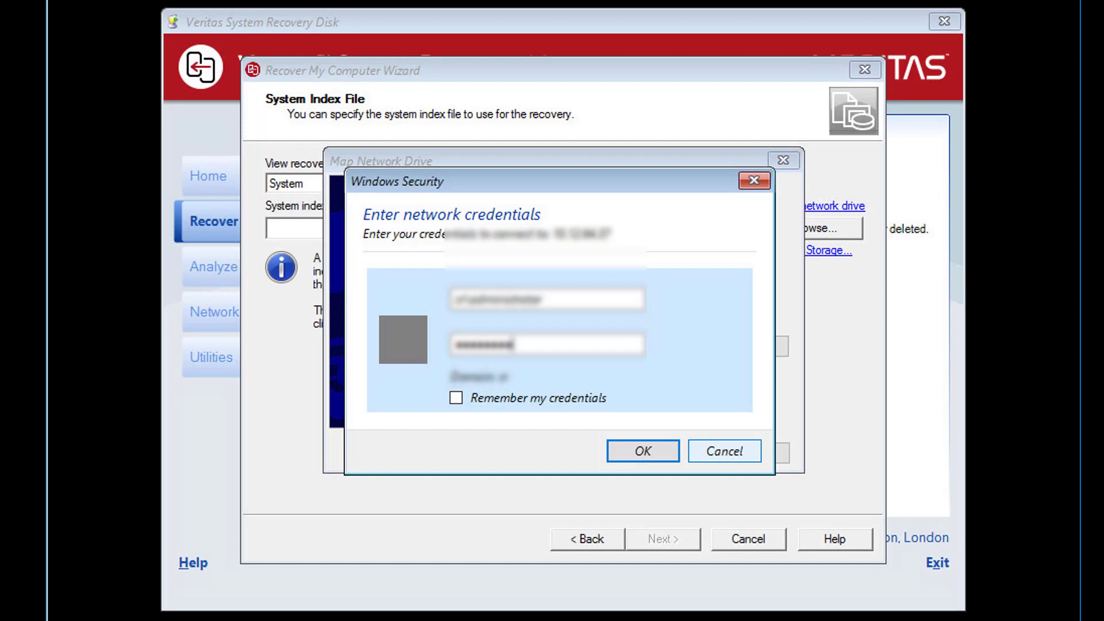
left_click(655, 454)
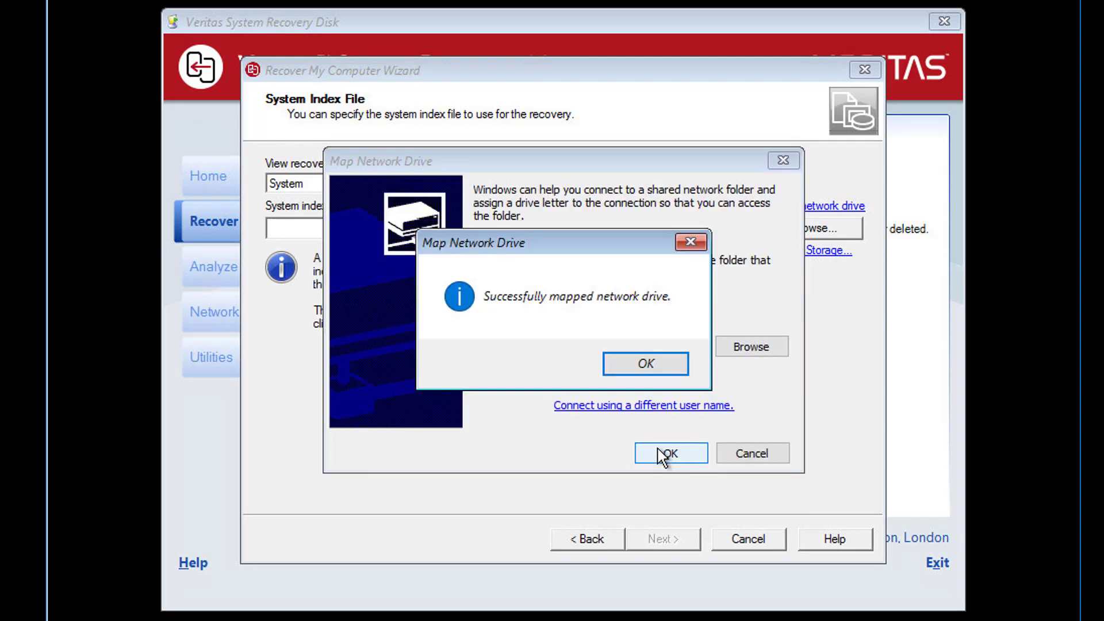
left_click(634, 364)
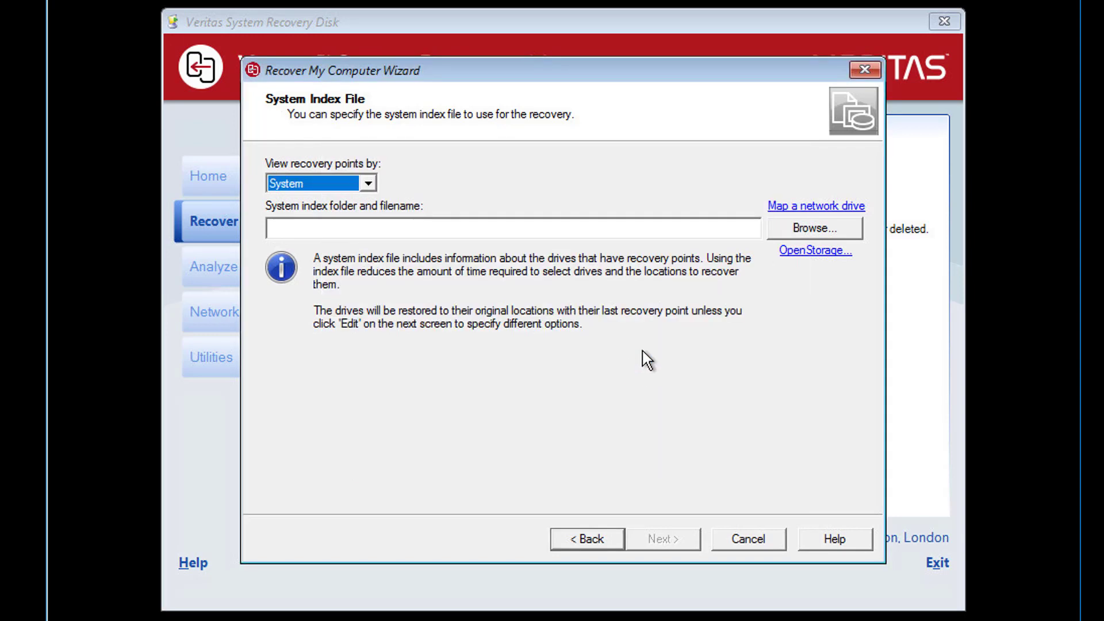
Load Z:\CR-SQL\CR-SQL.sv2i from the backups share as the system index file and continue
left_click(787, 233)
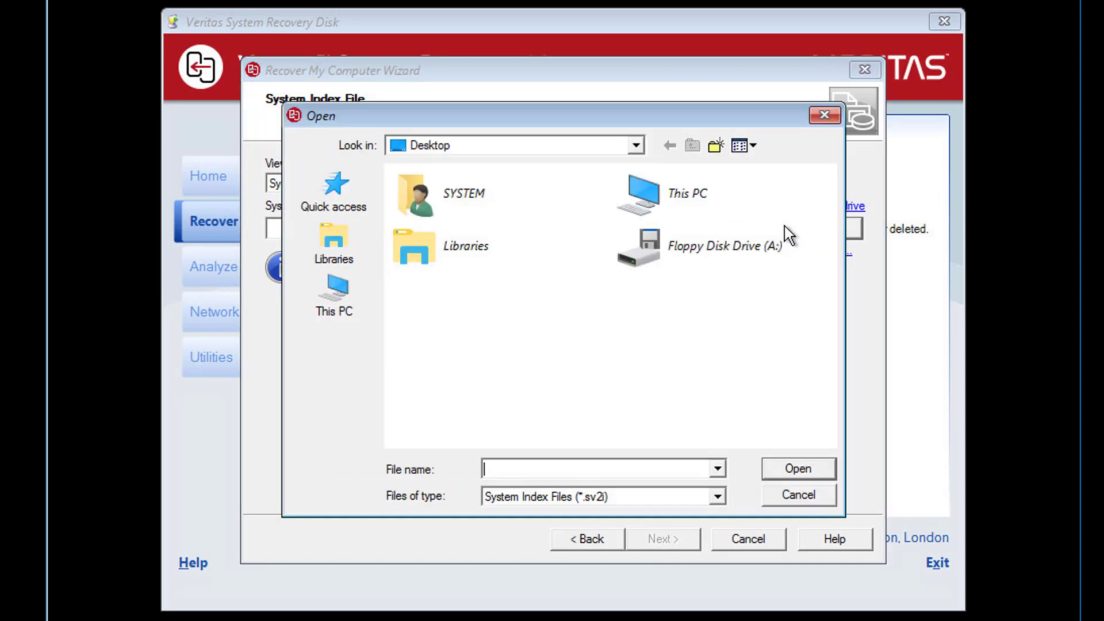
double_click(667, 205)
left_click_drag(821, 226, 822, 370)
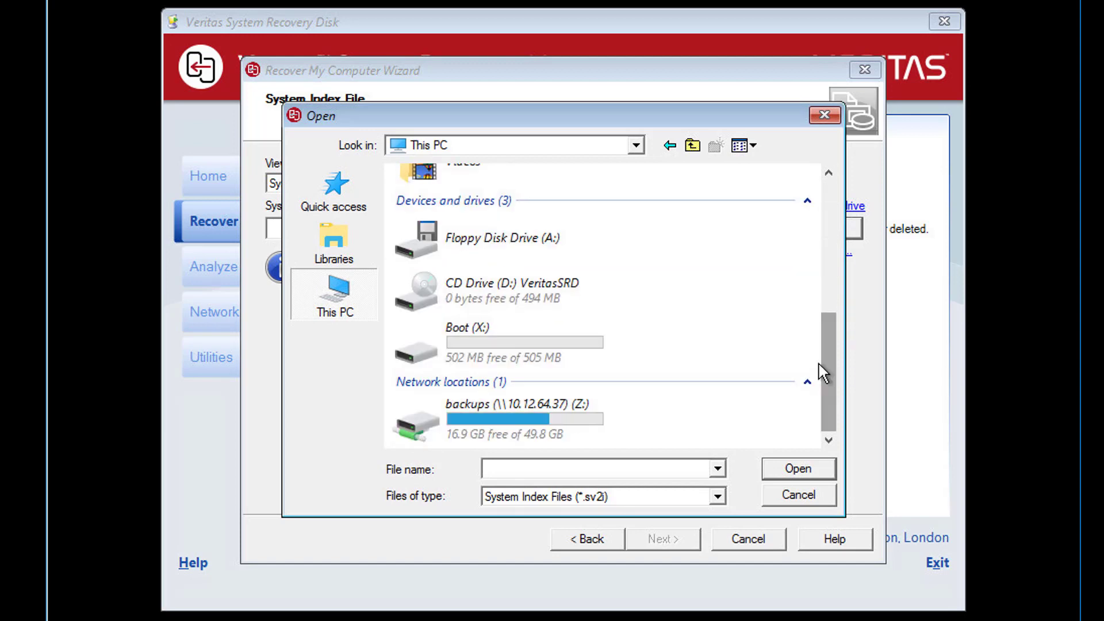
double_click(501, 408)
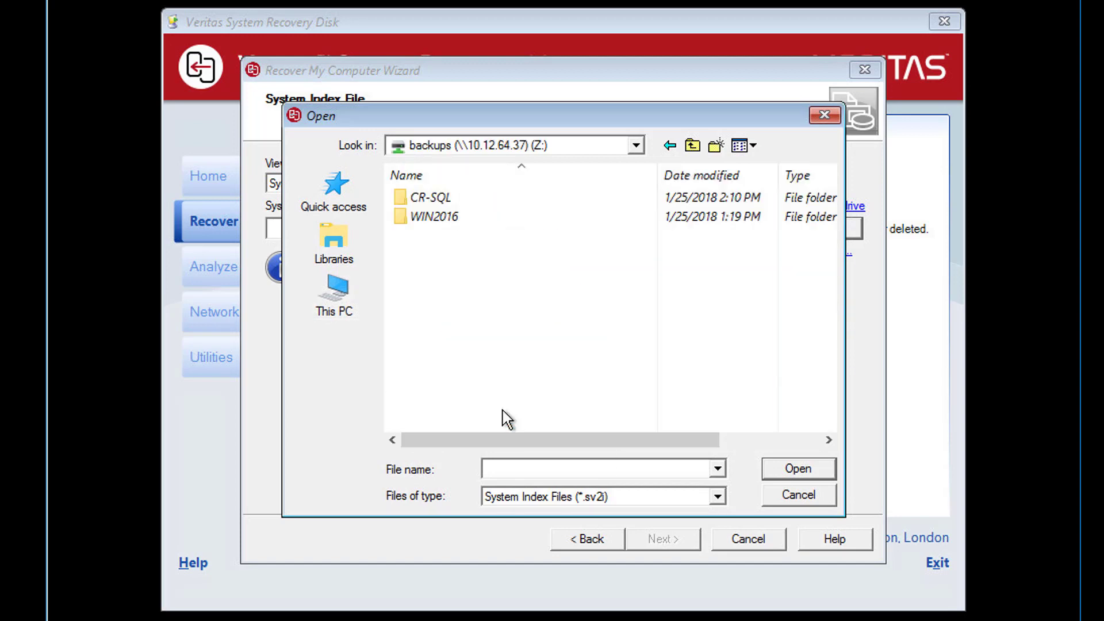
double_click(430, 198)
left_click(449, 199)
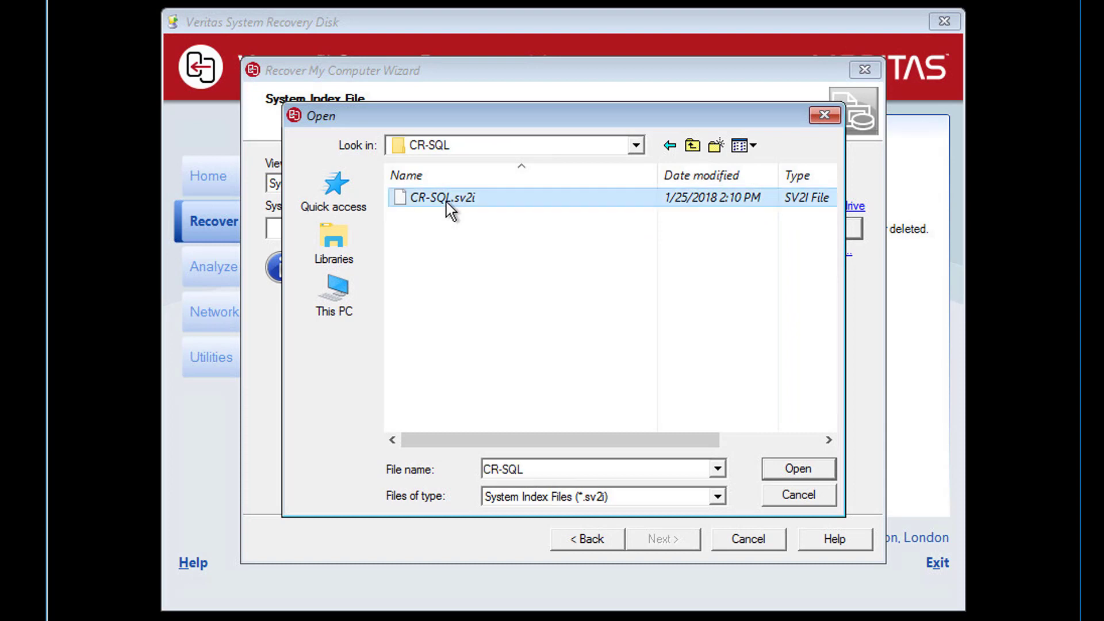
left_click(780, 469)
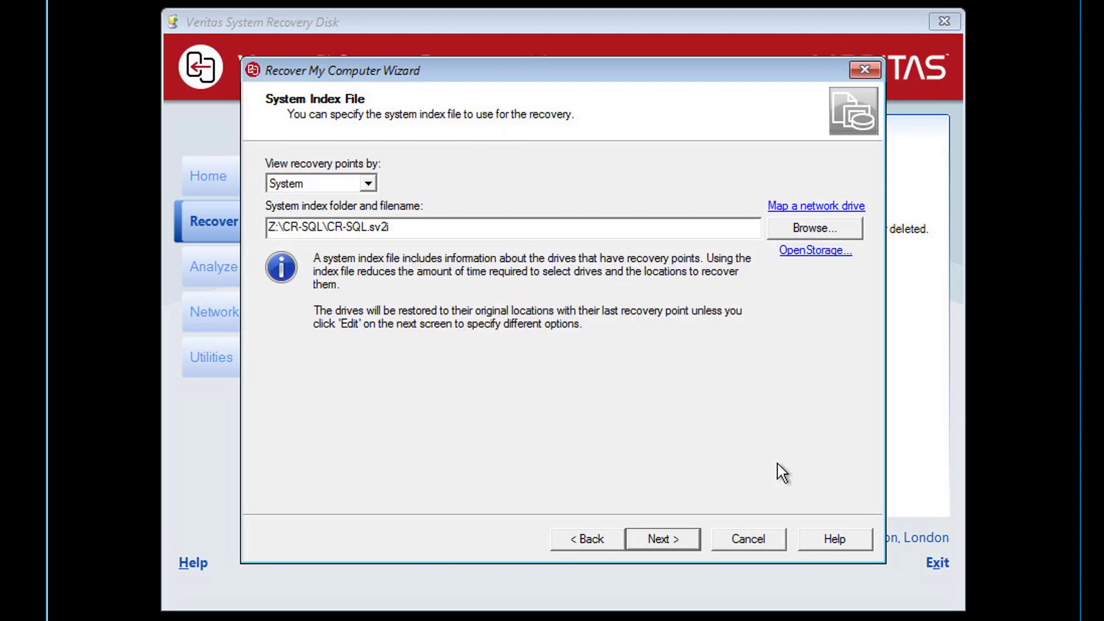
left_click(680, 539)
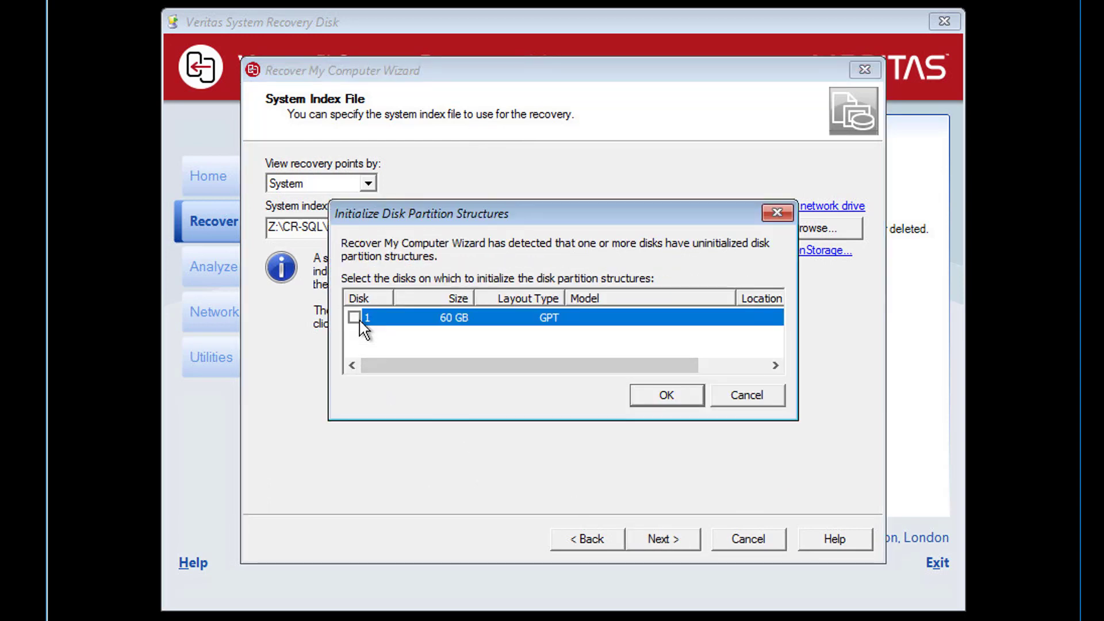
Initialize partition structures on the 60 GB GPT Disk 1 and advance to Drives to Recover
left_click(661, 398)
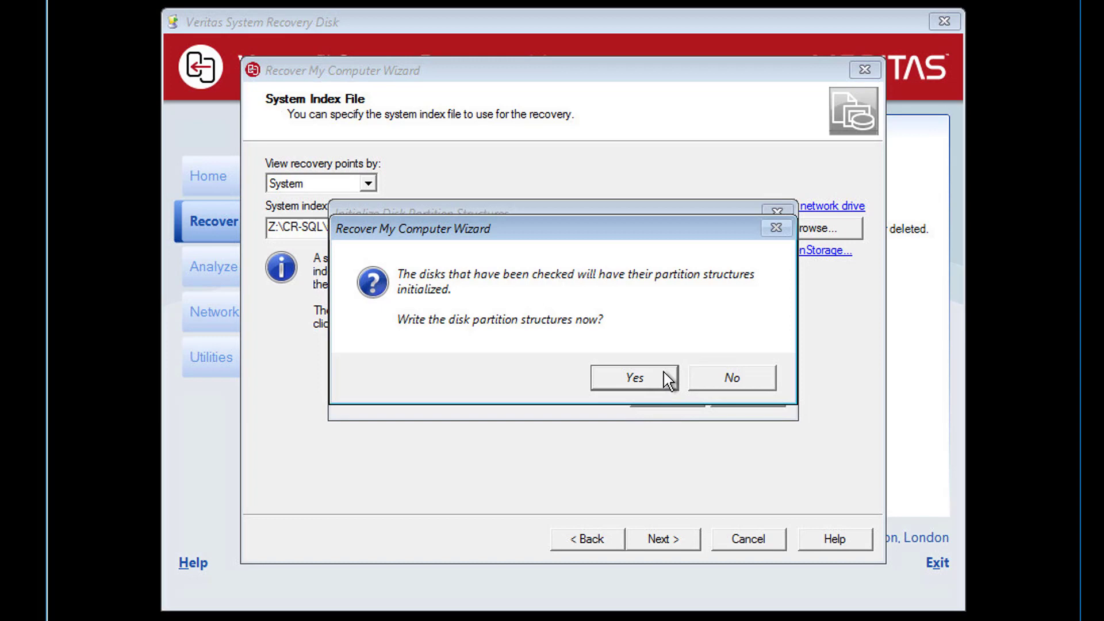
left_click(663, 372)
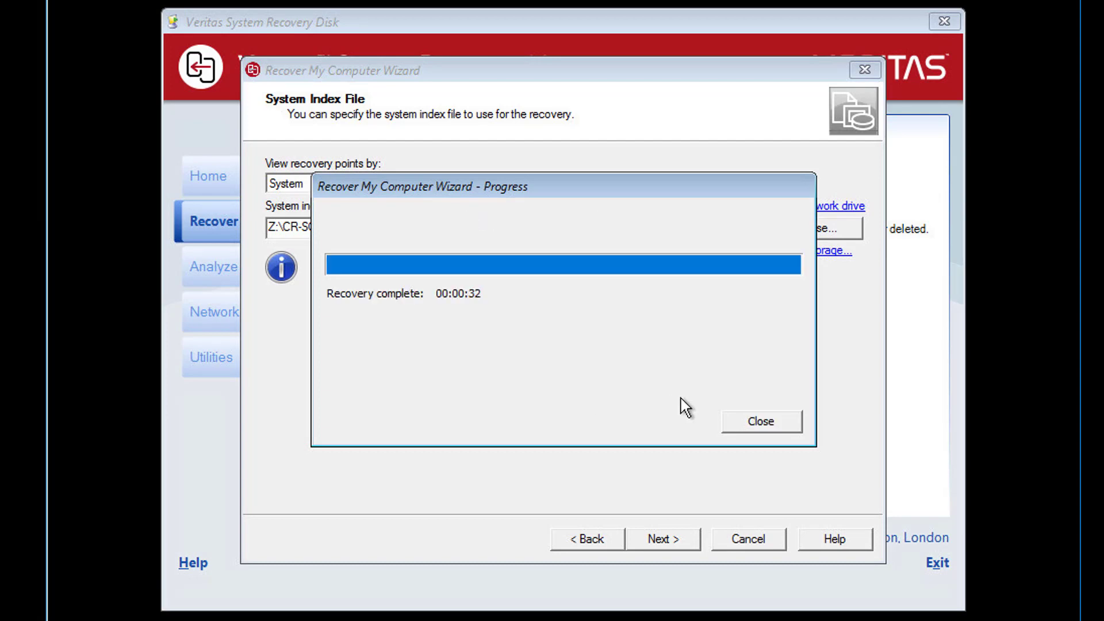
left_click(751, 423)
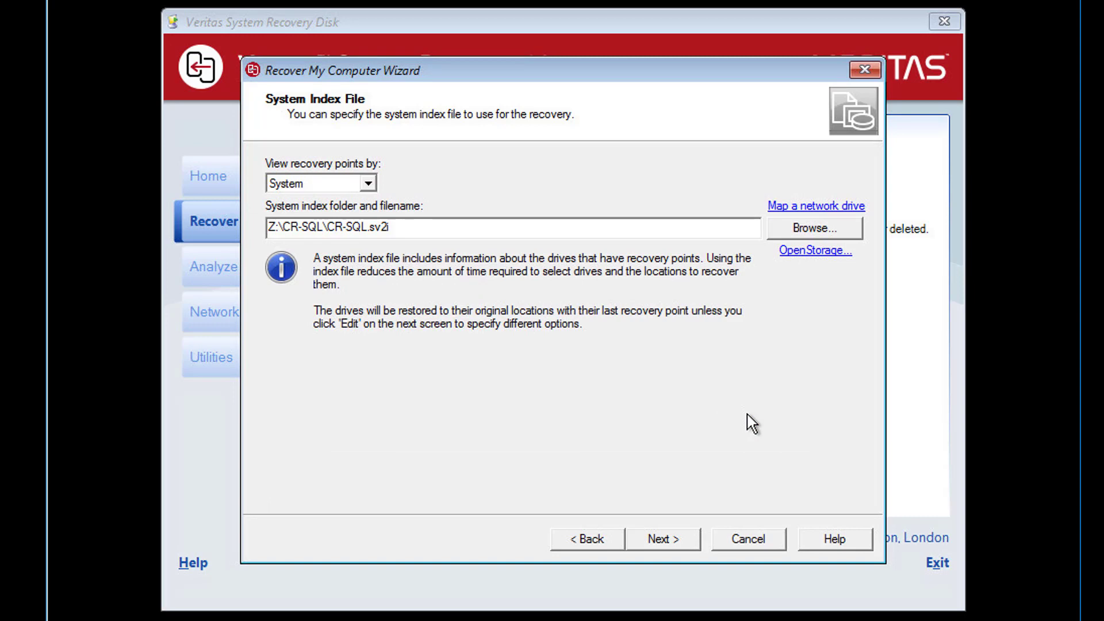
key("Return")
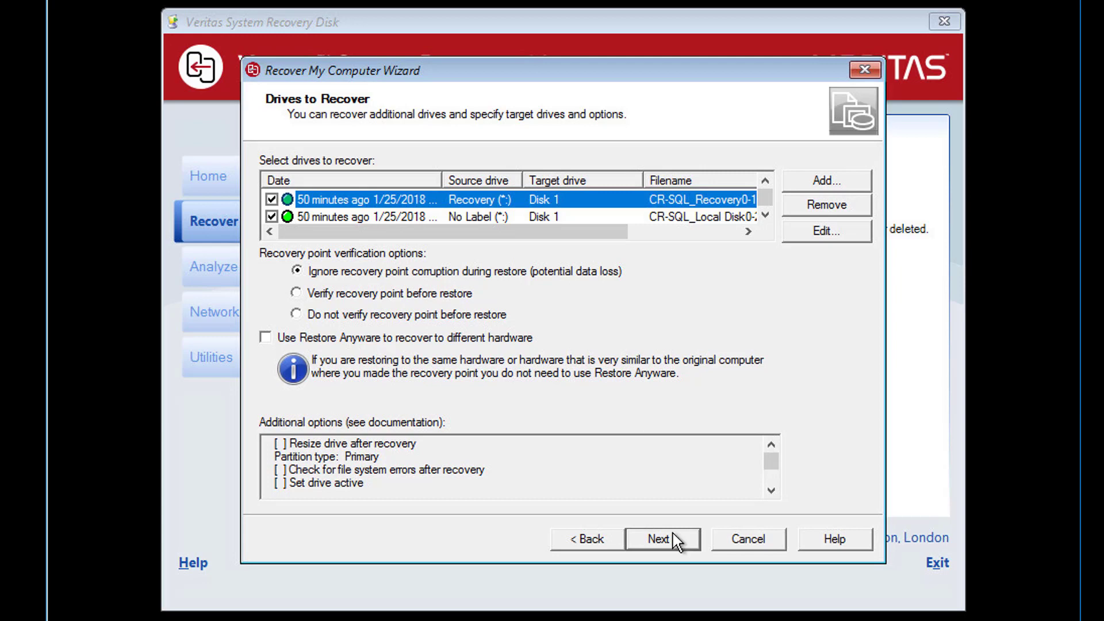
Choose 'Do not verify recovery point before restore' for both CR-SQL drives and reach the summary
left_click(404, 317)
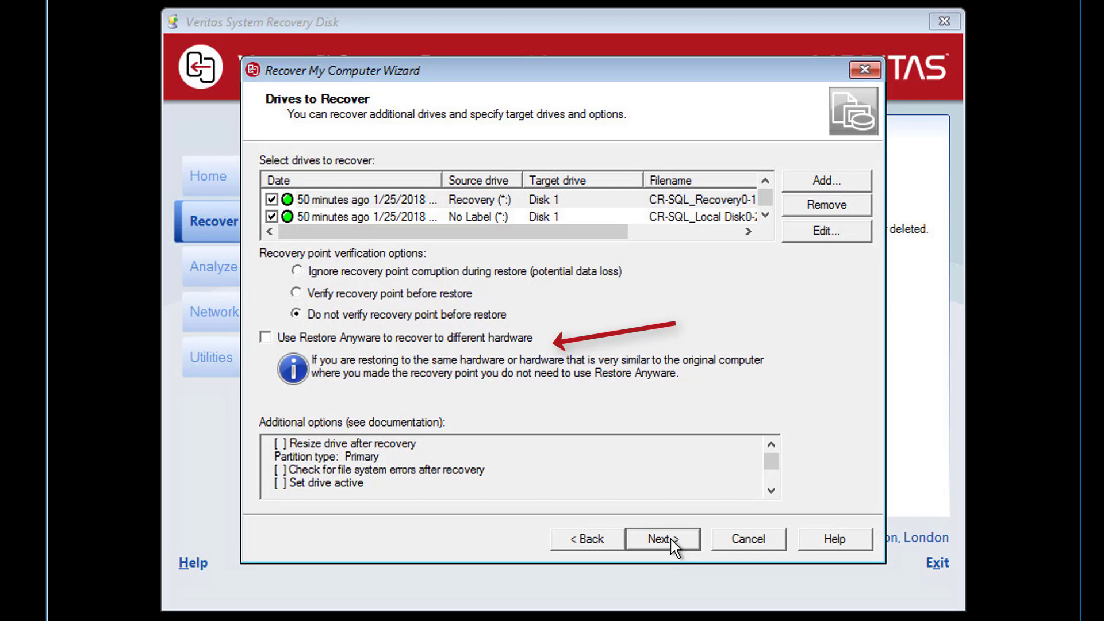
left_click(661, 539)
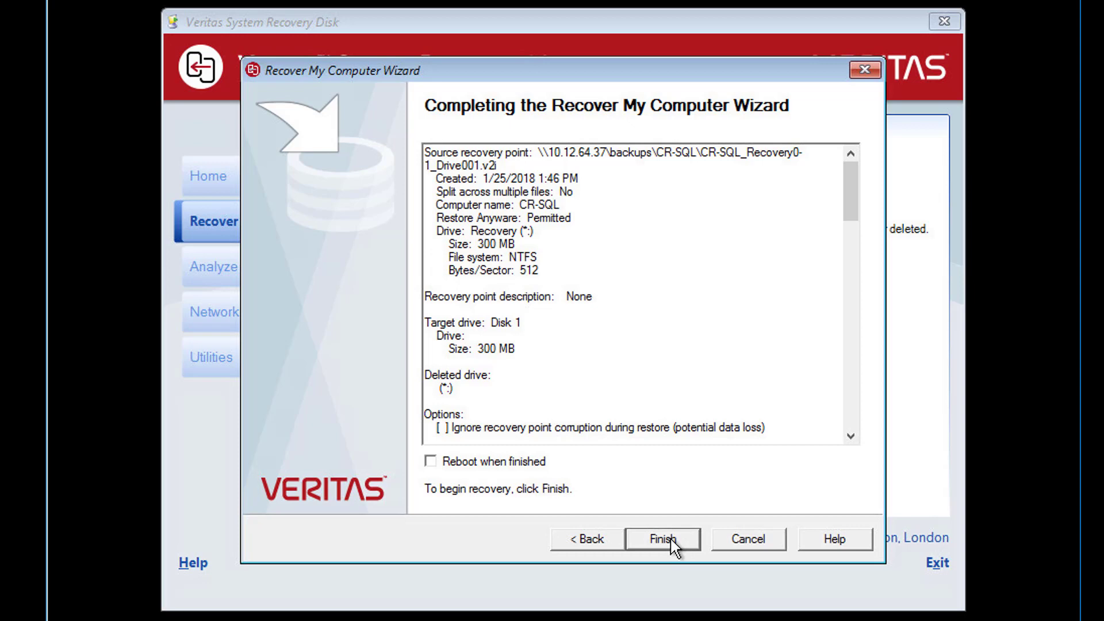
Run the CR-SQL recovery onto Disk 1 and close the wizard when it completes in 00:08:03
left_click(670, 537)
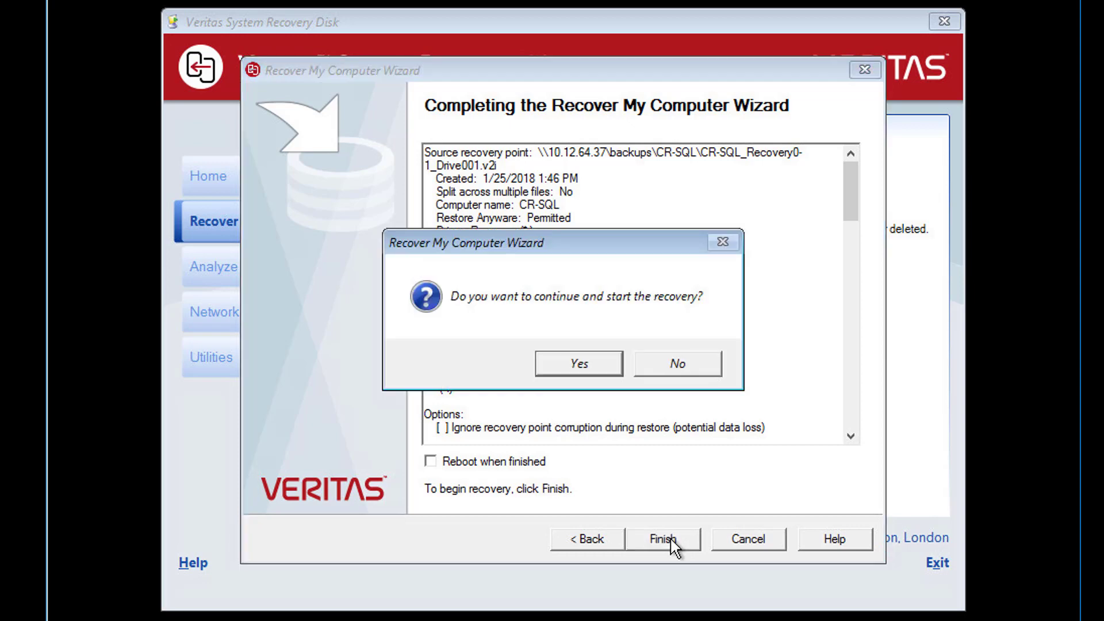
left_click(585, 368)
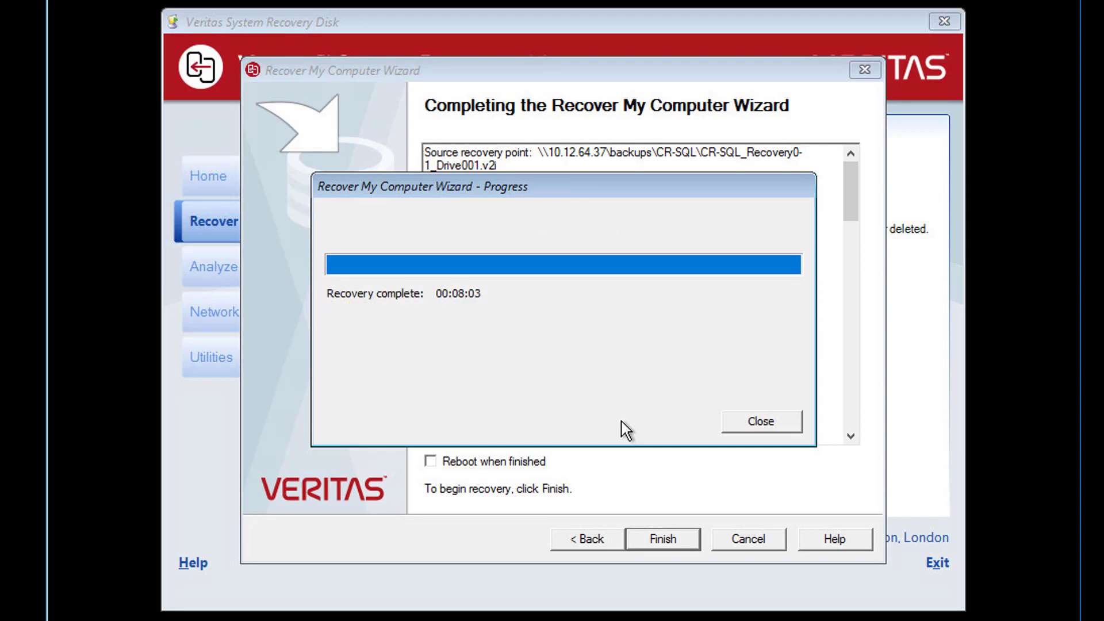
left_click(745, 425)
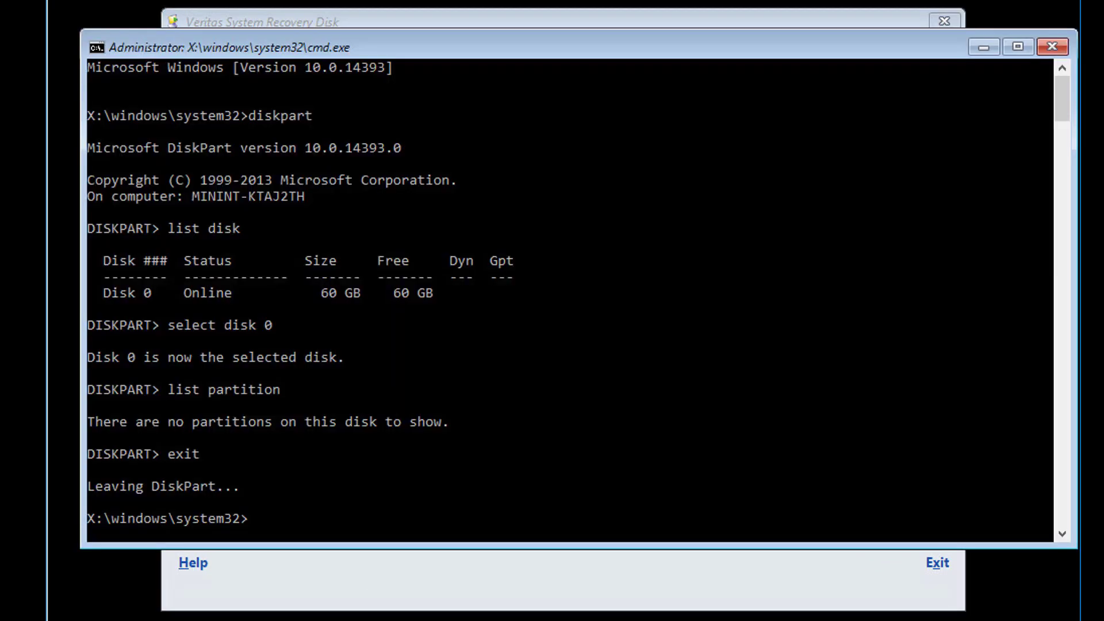
Rerun diskpart to confirm Disk 0 holds Recovery, System, Reserved and 39 GB Primary partitions, then close cmd
key("Up")
key("Return")
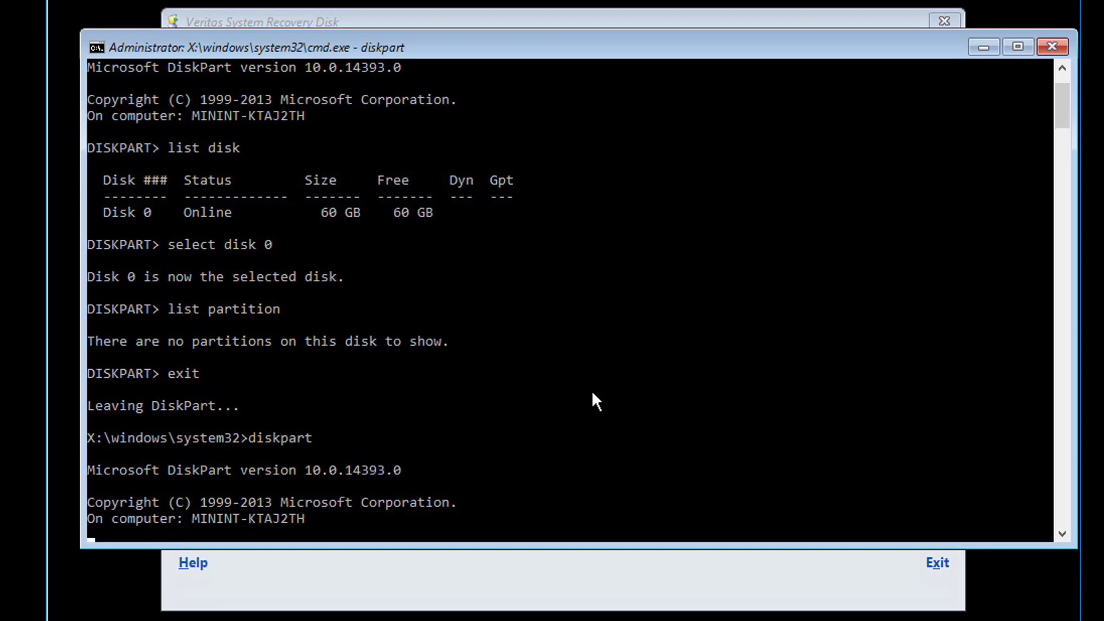
key("Up")
key("Up")
key("Up")
key("Return")
key("Up")
key("Up")
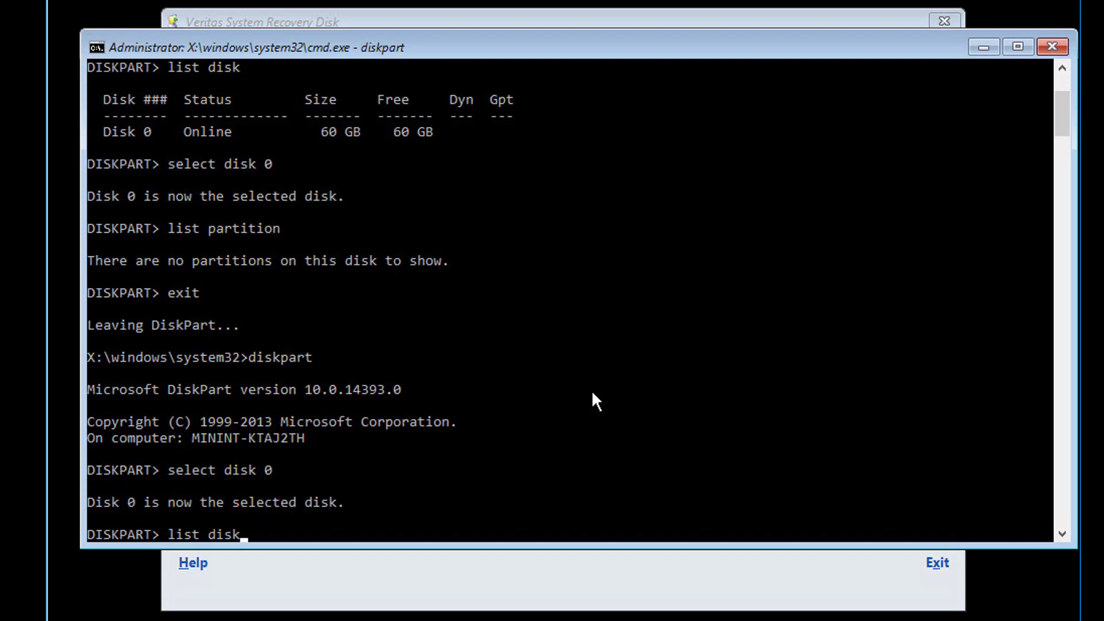
key("Down")
key("Down")
key("Return")
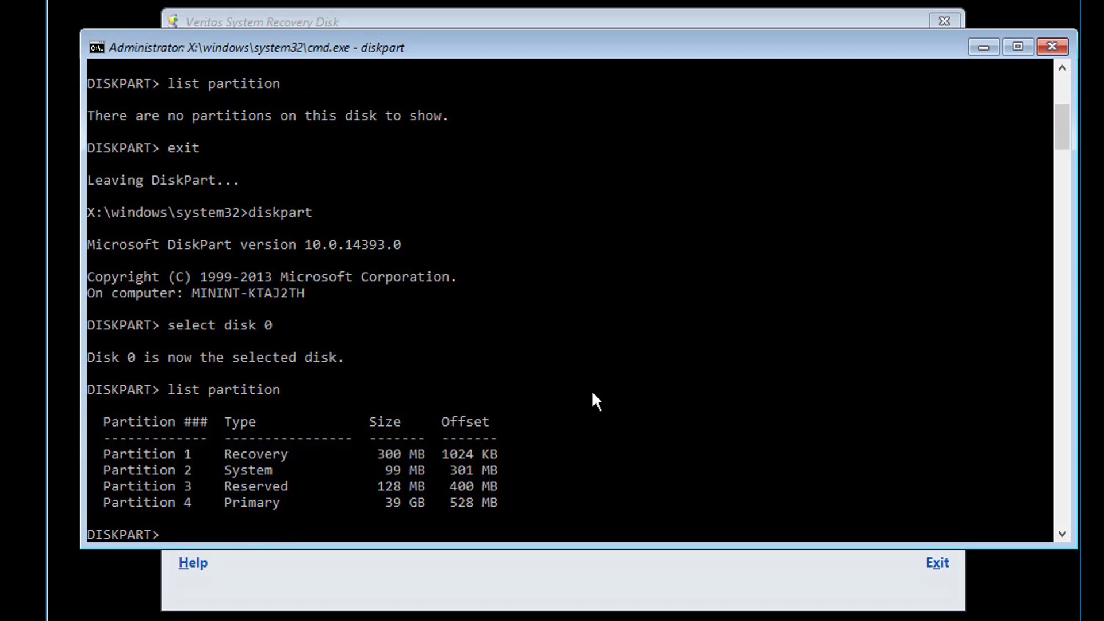
type("exit")
key("Return")
type("exit")
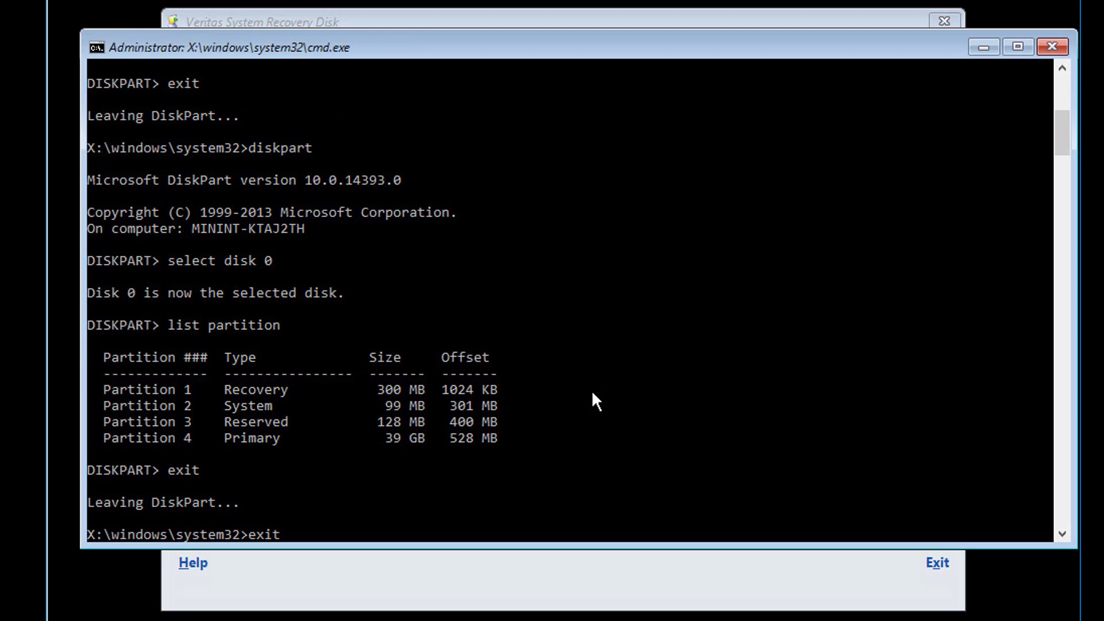
key("Return")
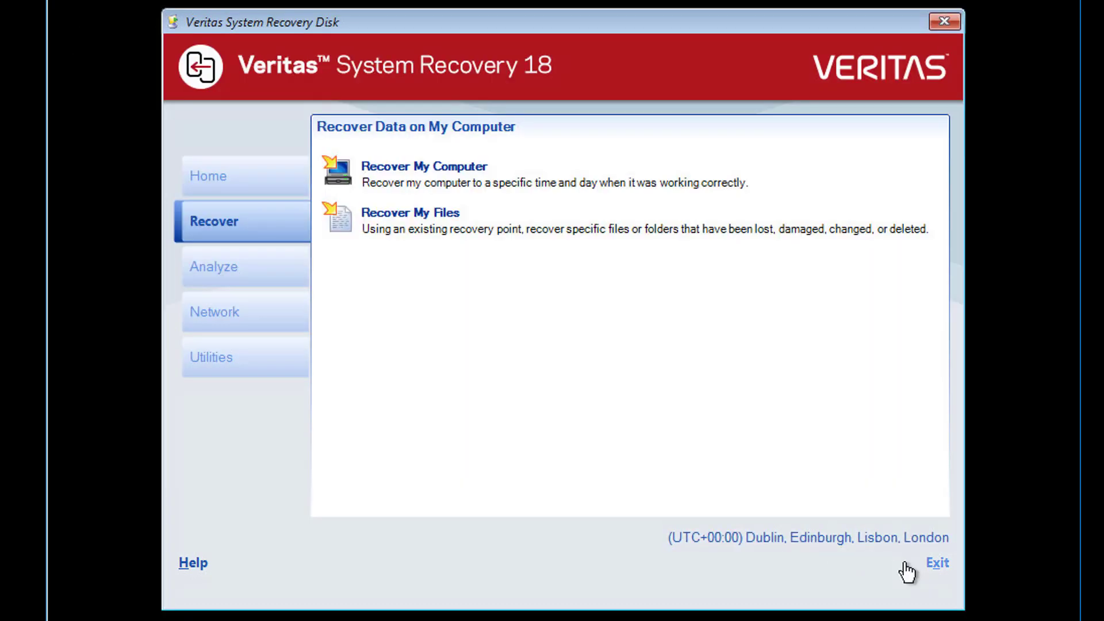
Exit the recovery disk and confirm restarting the computer
left_click(937, 563)
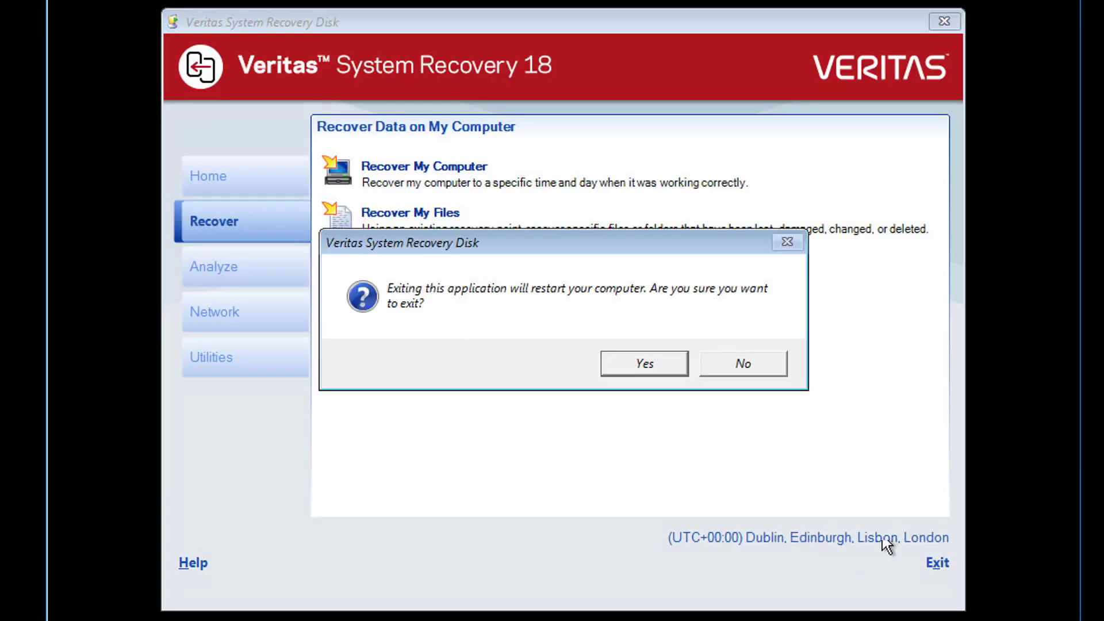
left_click(644, 364)
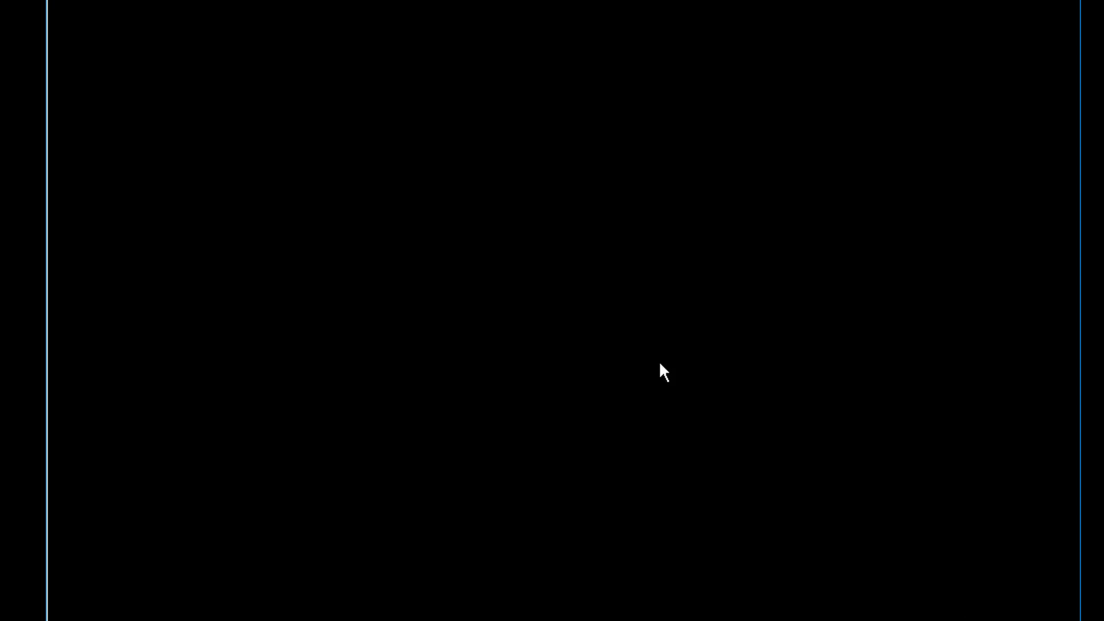